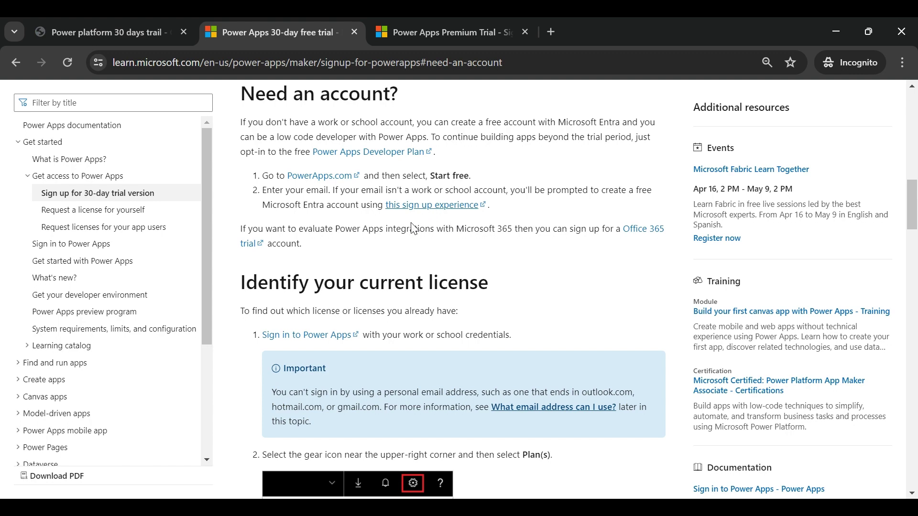
- Start the Power Apps Premium Trial sign-up with the work email address and proceed to setting up a new account
left_click(454, 32)
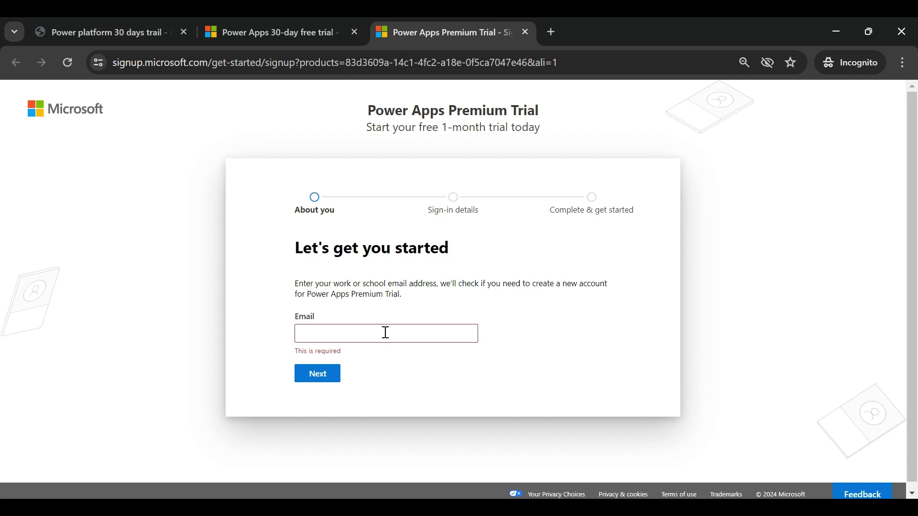
left_click(346, 334)
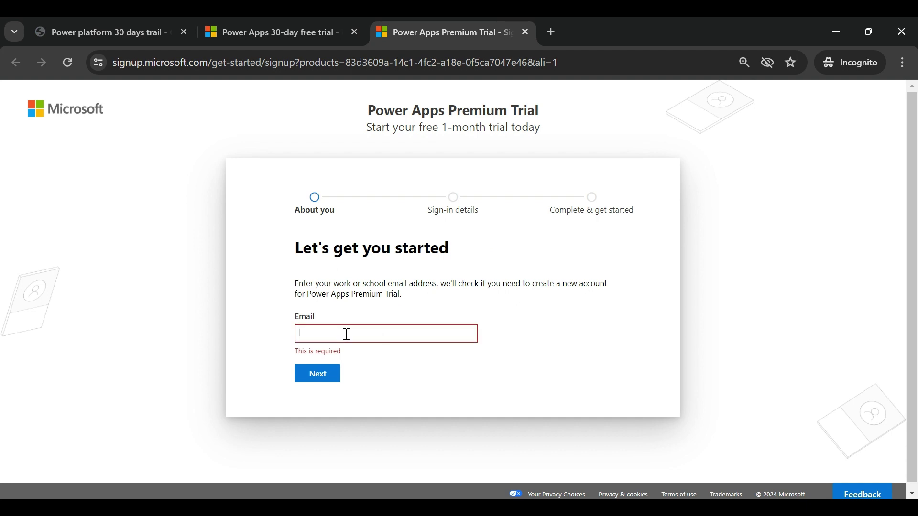
type("a@b.com")
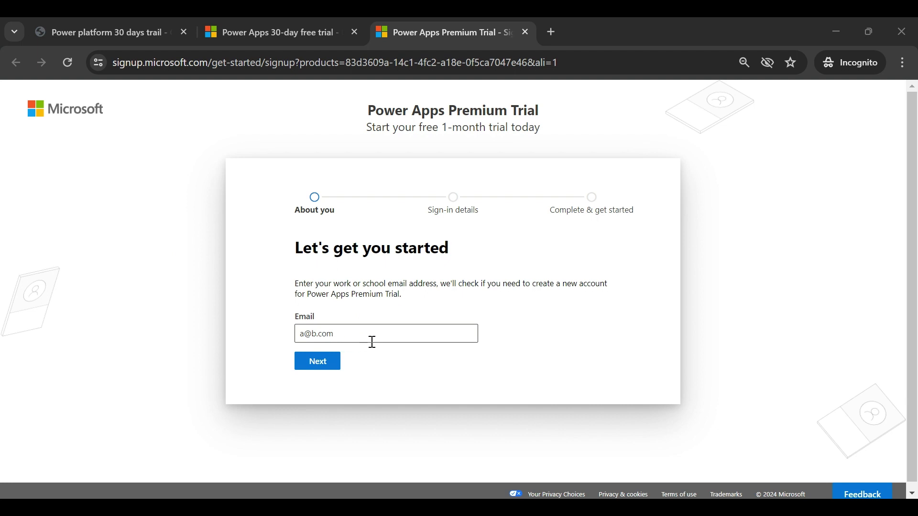
left_click(319, 362)
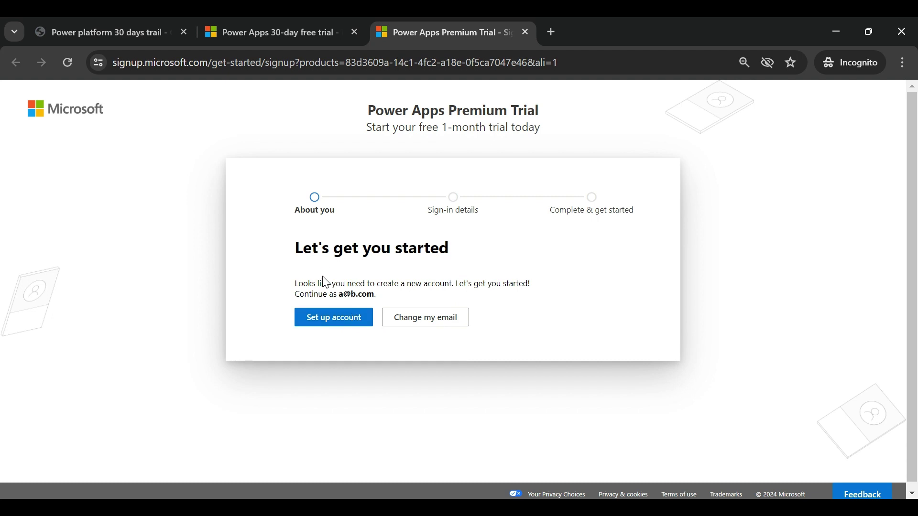
left_click(340, 325)
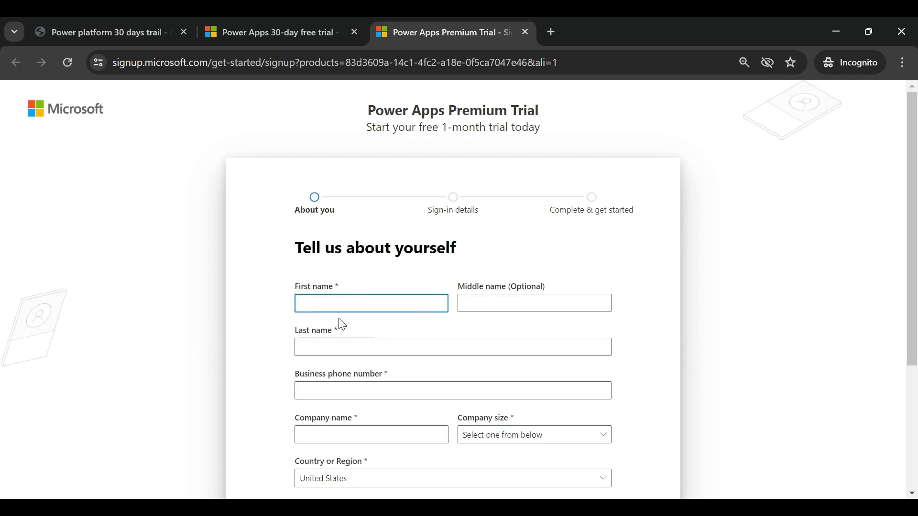
- Submit the name, business phone, company TTS, size 1 person and country India, then review the phone number in the security check
scroll(378, 328, "down", 1)
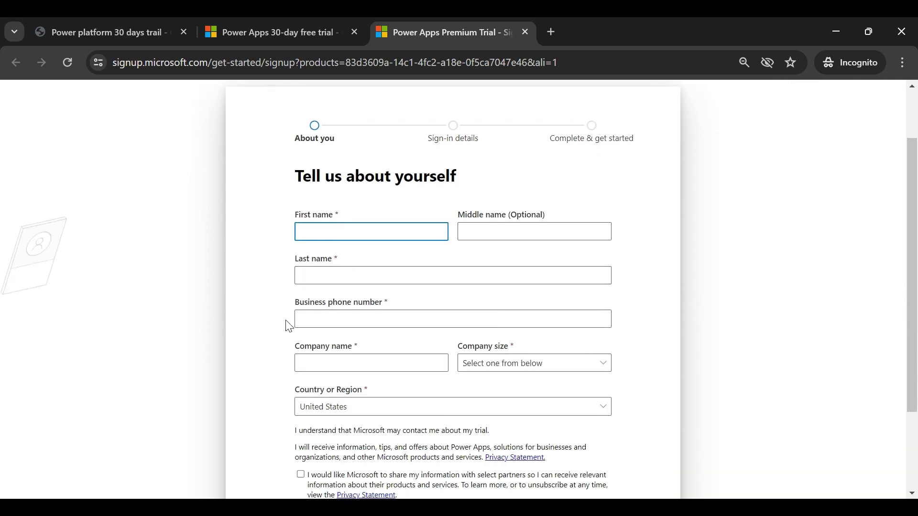
scroll(205, 385, "down", 1)
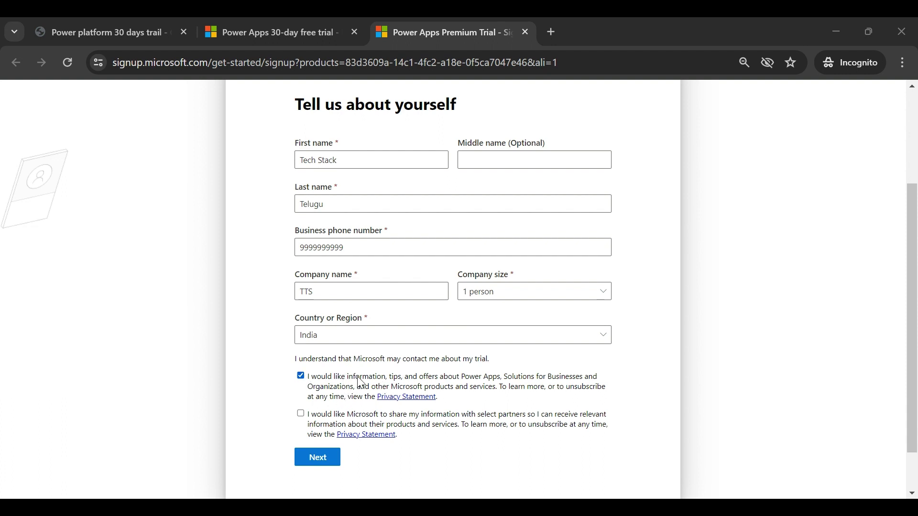
left_click(318, 458)
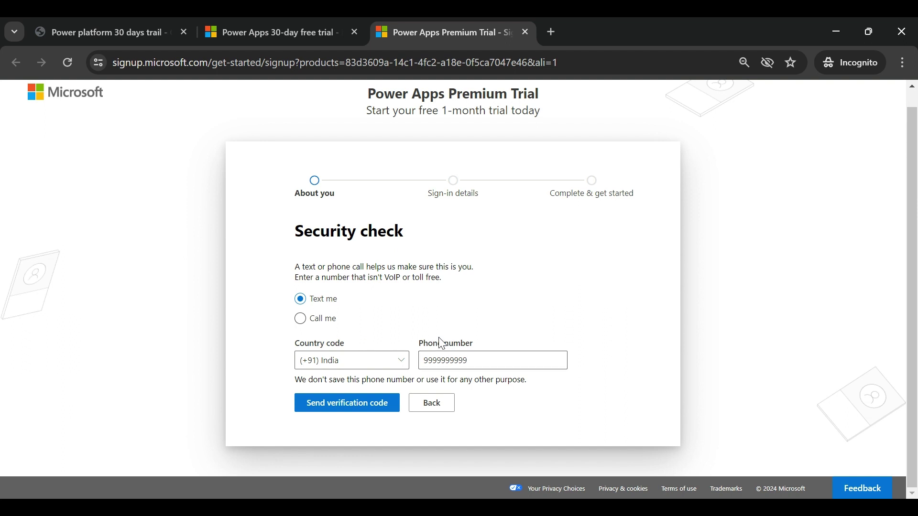
double_click(458, 361)
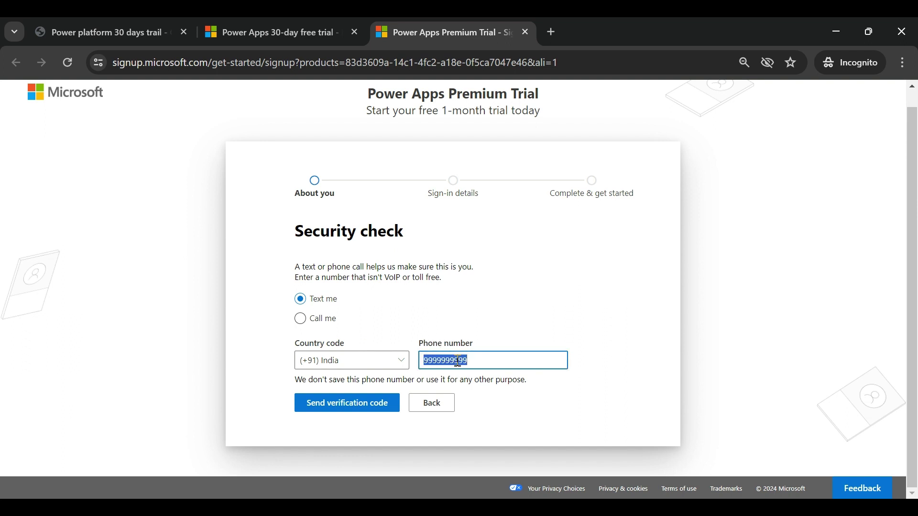
left_click(493, 312)
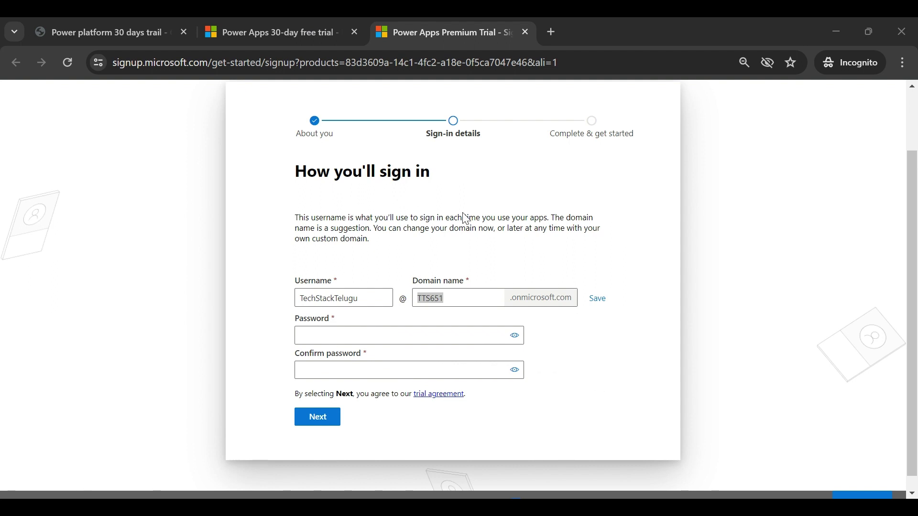
- Save TTS651 as the onmicrosoft.com domain name for the new sign-in account
left_click(643, 349)
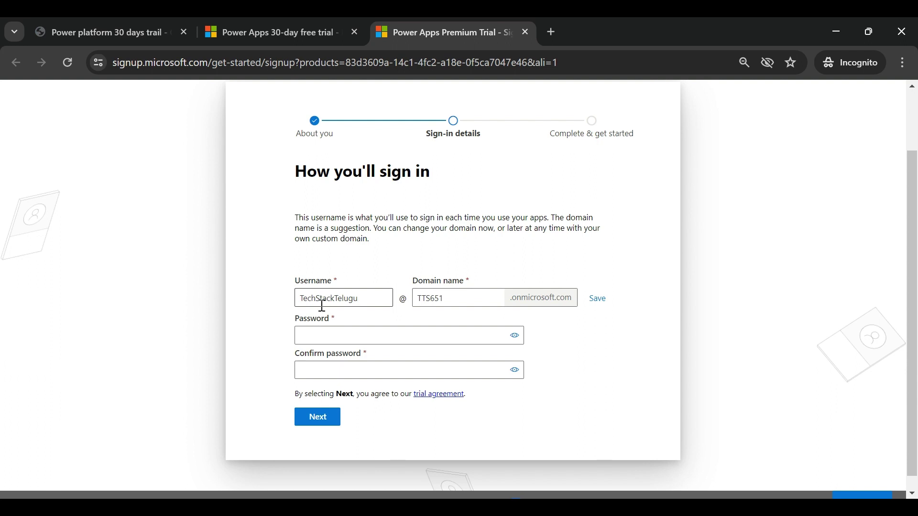
double_click(434, 298)
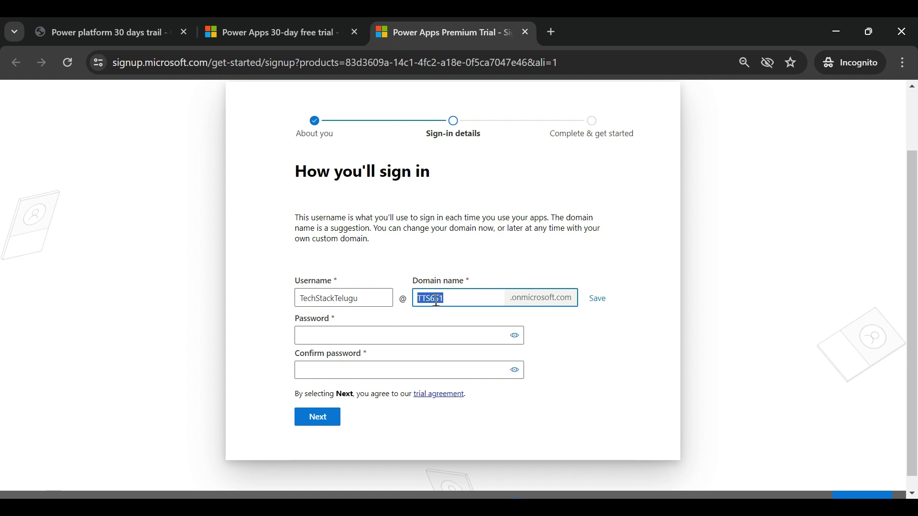
left_click(597, 341)
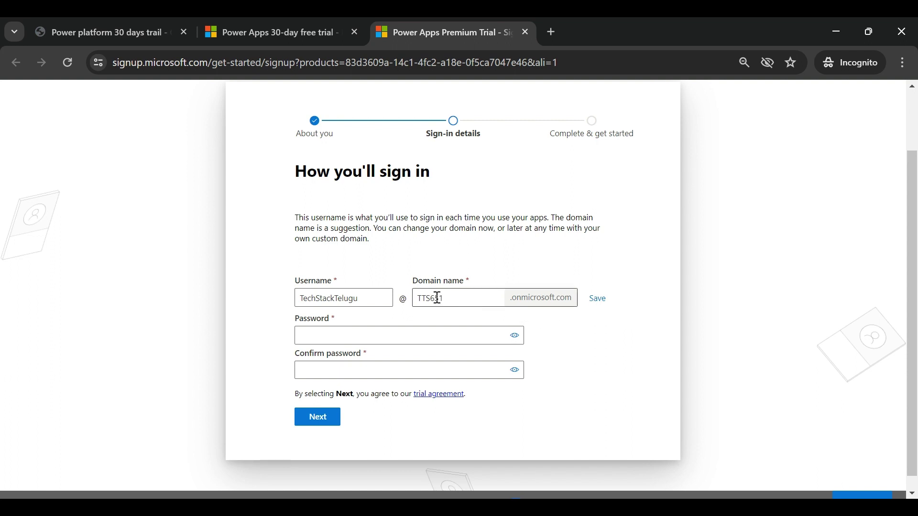
left_click(597, 299)
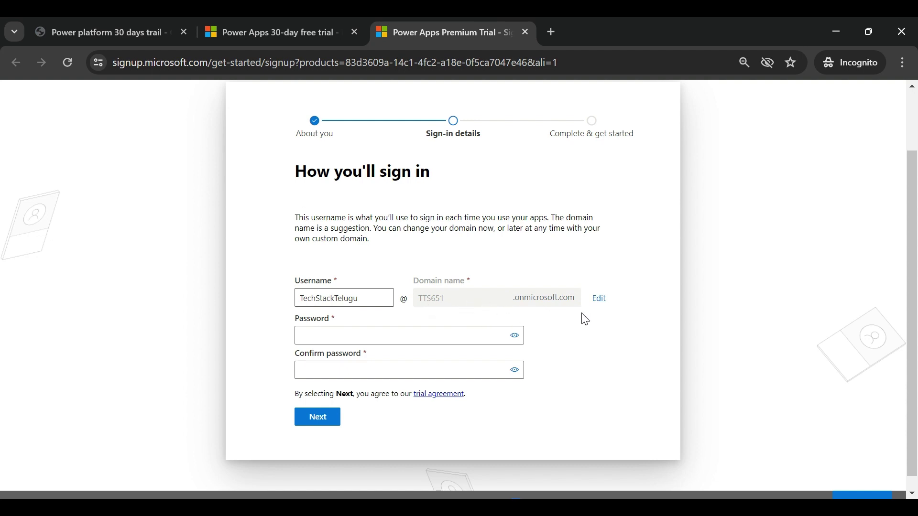
- Enter the new account's password and repeat it in the confirmation field
left_click(409, 335)
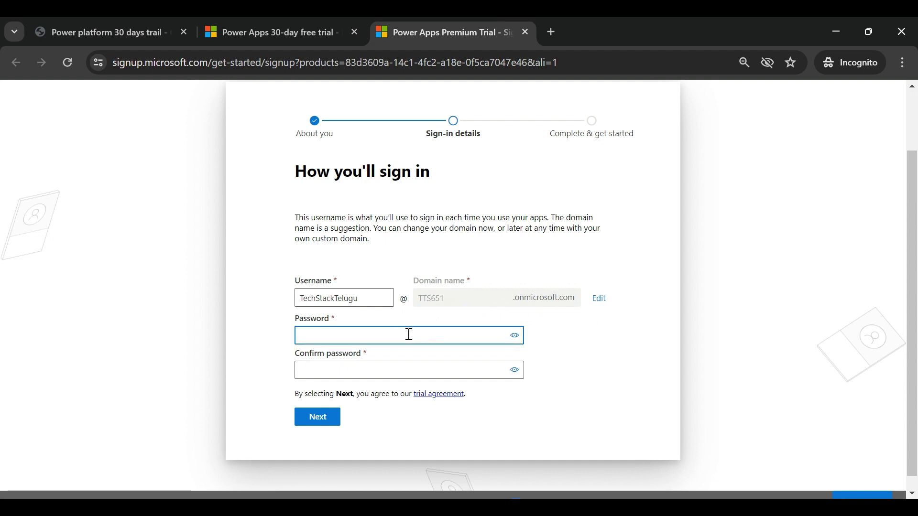
type("*")
key("Tab")
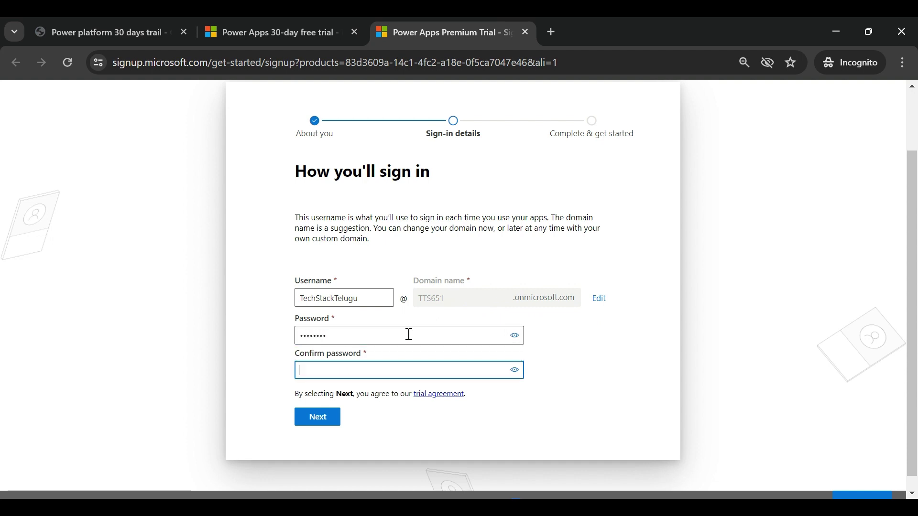
type("*******")
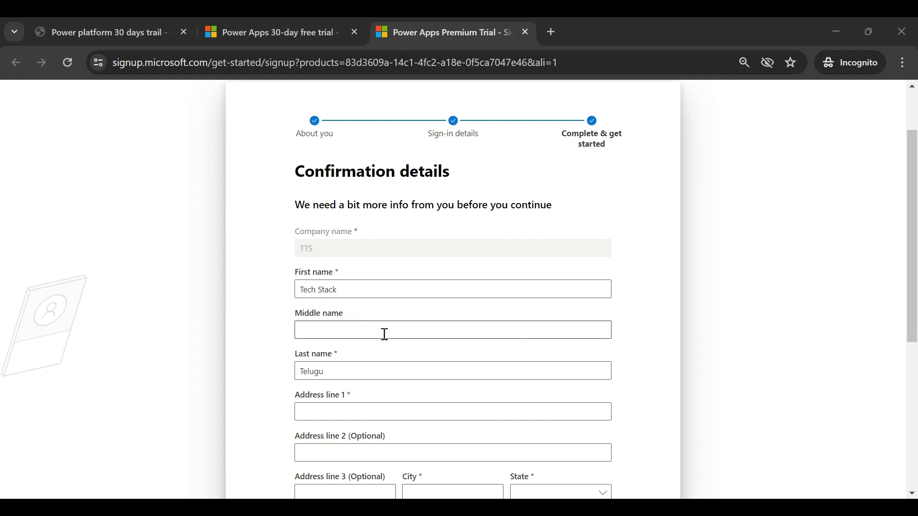
- Complete and save the confirmation details with the postal address and contact email, and enter the Tax ID or PAN registration number
scroll(440, 344, "down", 3)
scroll(465, 371, "down", 2)
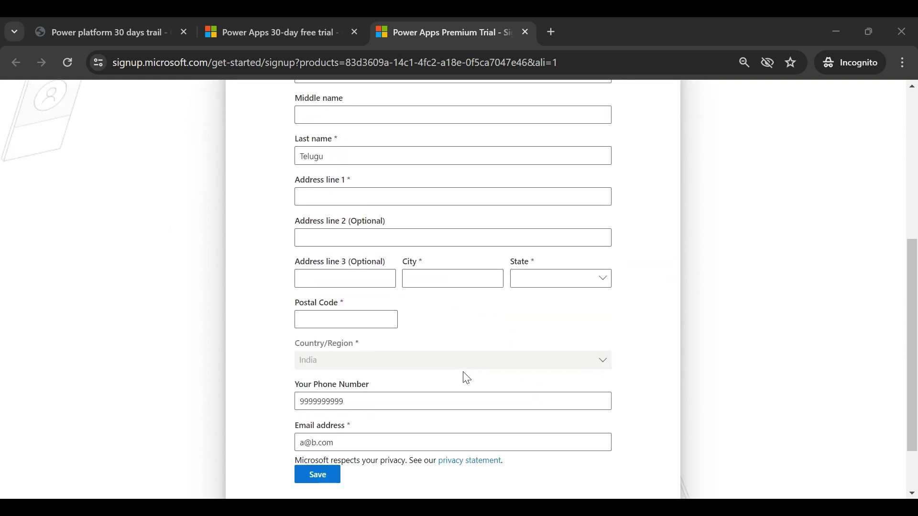
scroll(529, 357, "up", 3)
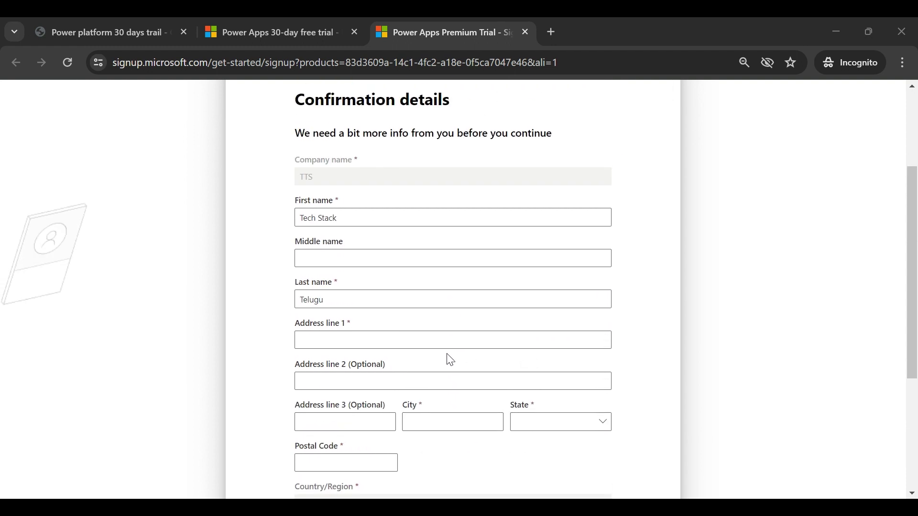
scroll(378, 347, "down", 3)
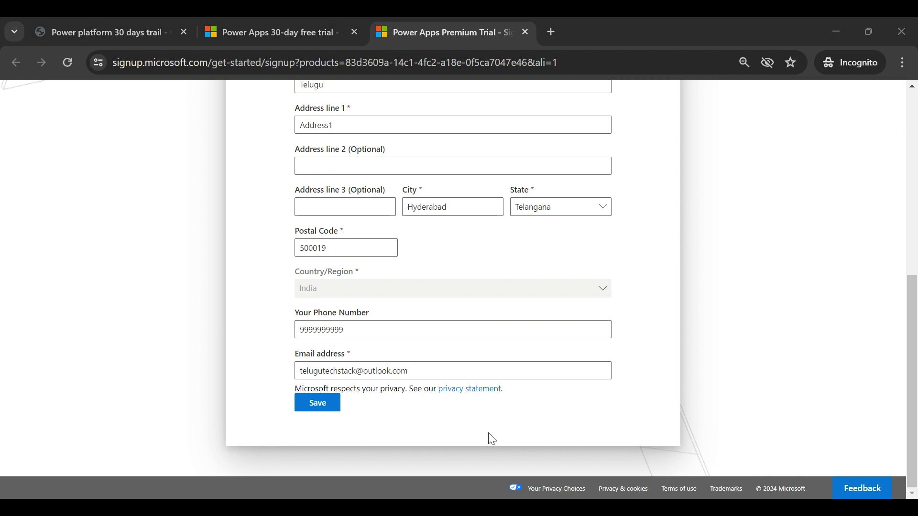
scroll(612, 334, "up", 6)
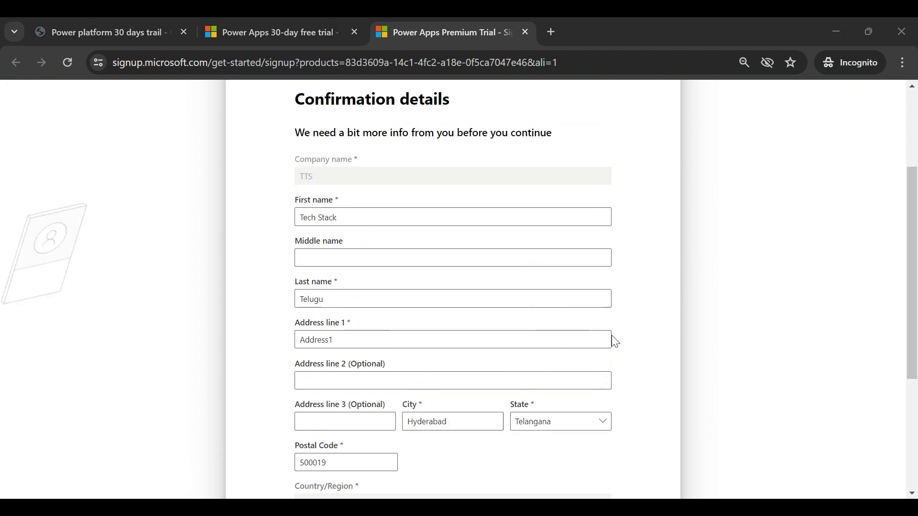
scroll(314, 289, "down", 1)
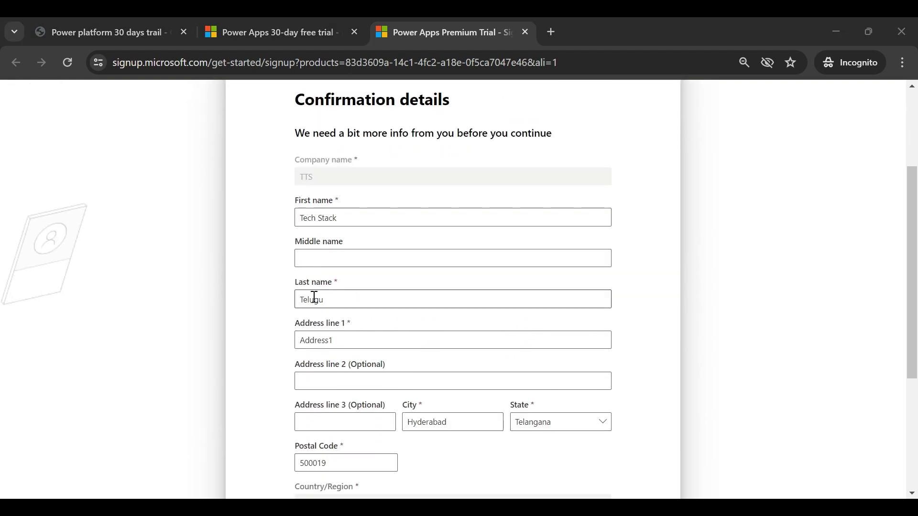
scroll(342, 354, "down", 1)
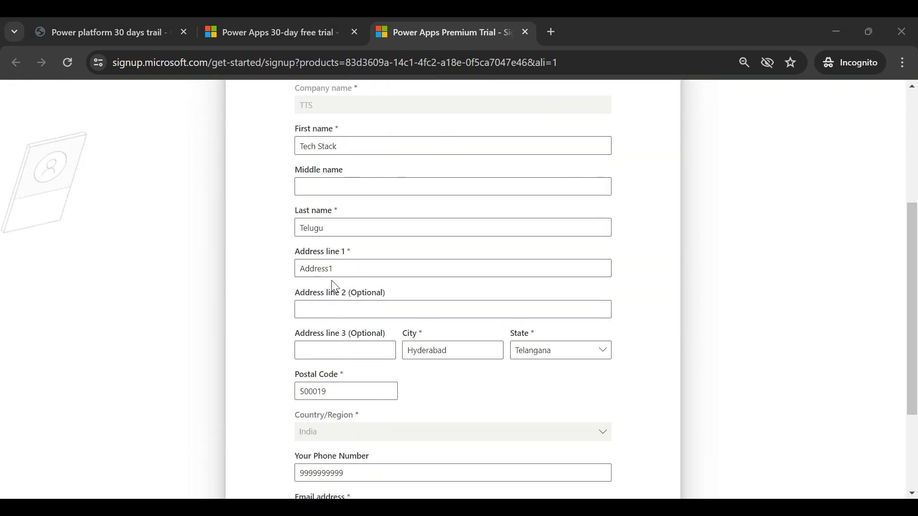
scroll(557, 390, "down", 2)
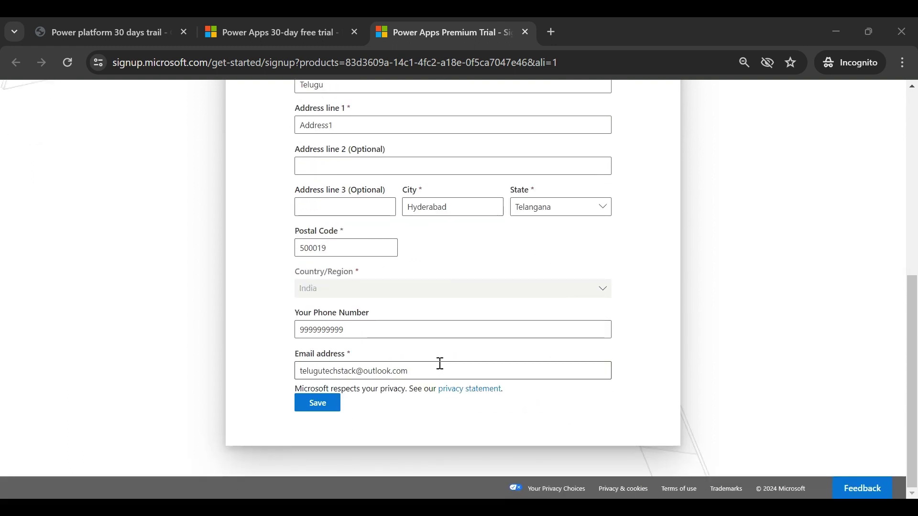
left_click(317, 404)
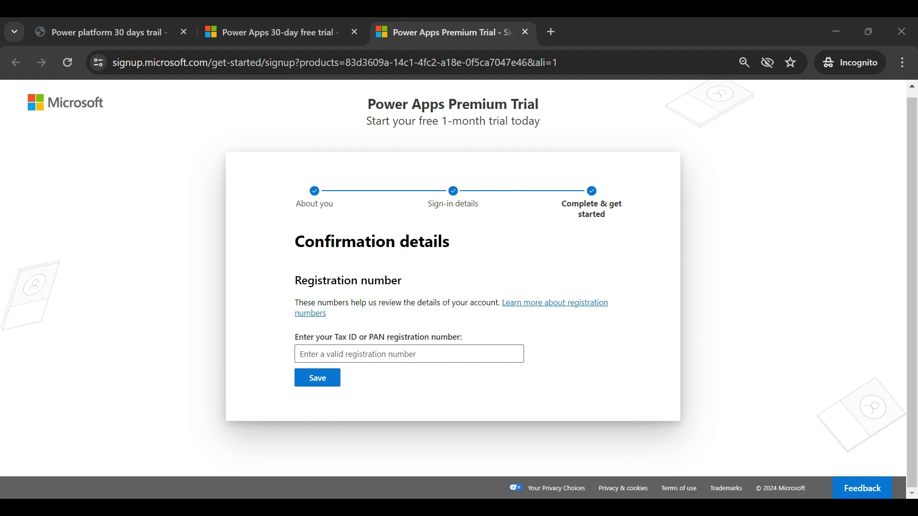
type("ABCD12345")
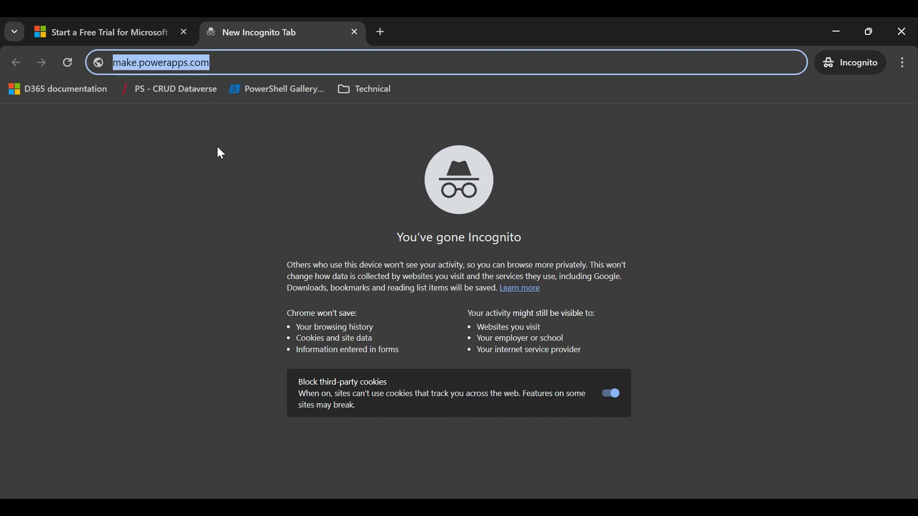
- Open the Power Apps maker portal at make.powerapps.com in the new incognito tab
left_click(218, 147)
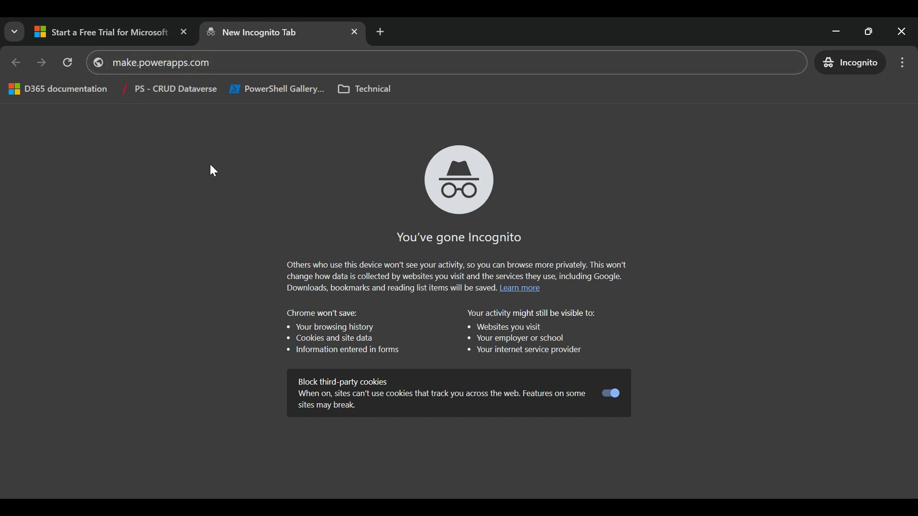
left_click(256, 63)
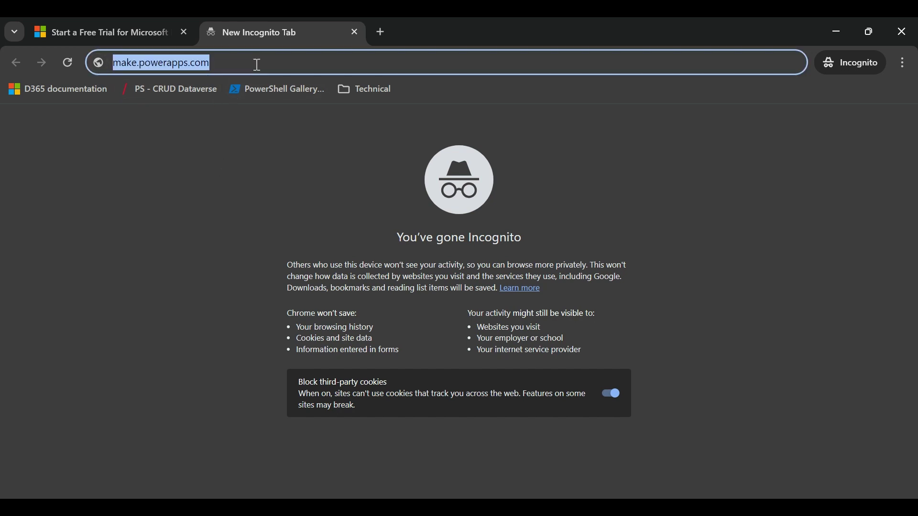
key("Return")
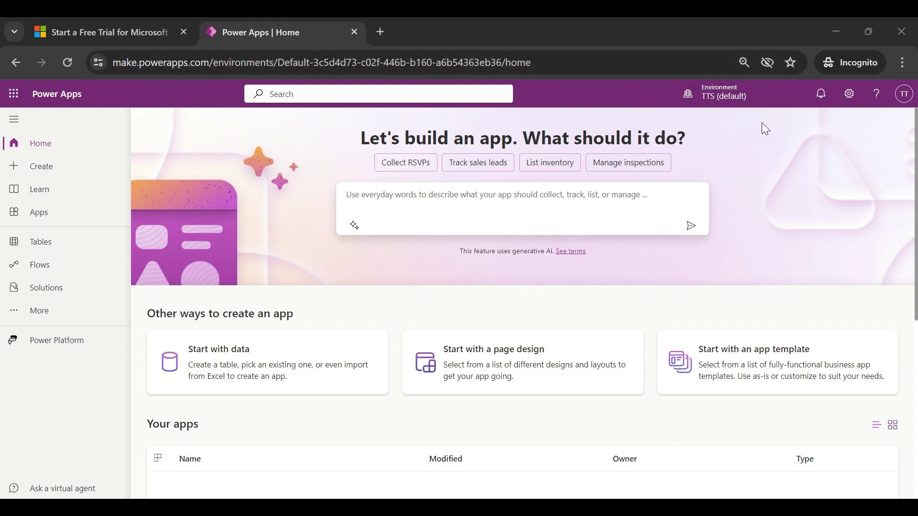
- Check the available environments and the Power Apps settings options, closing each pane after viewing
left_click(730, 99)
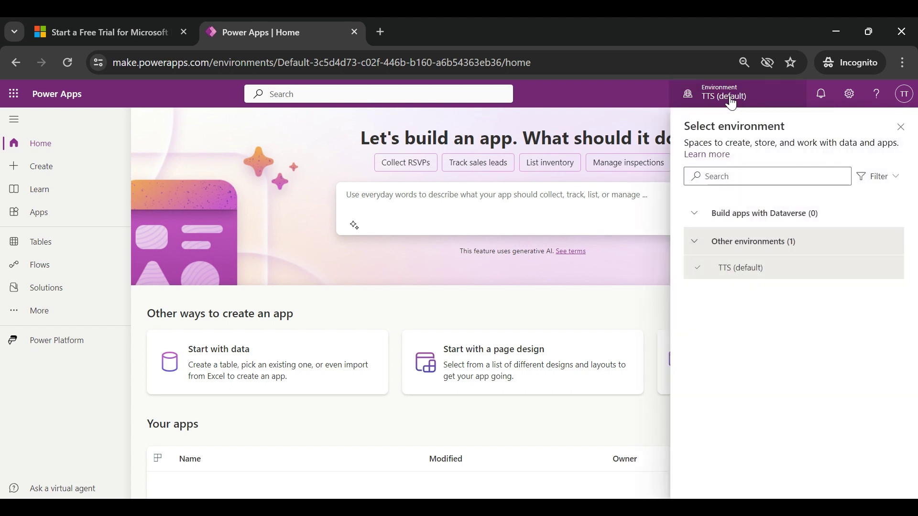
left_click(732, 101)
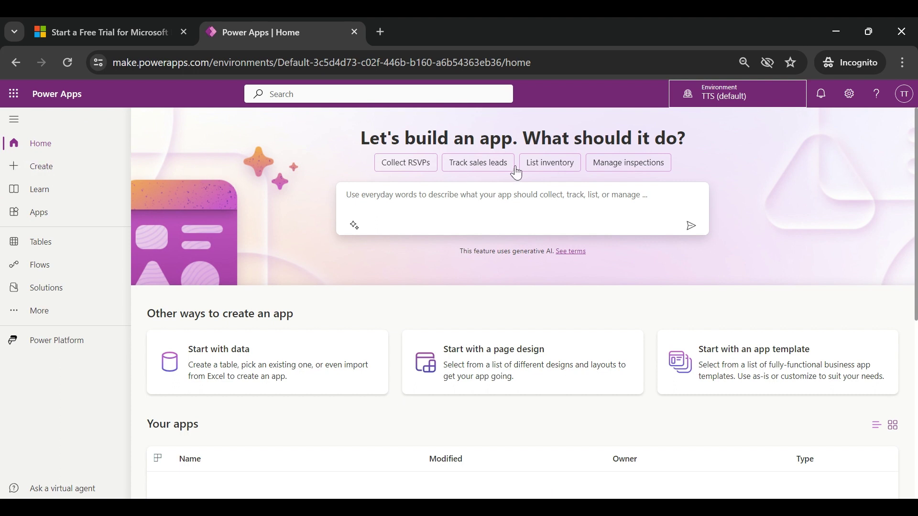
left_click(853, 100)
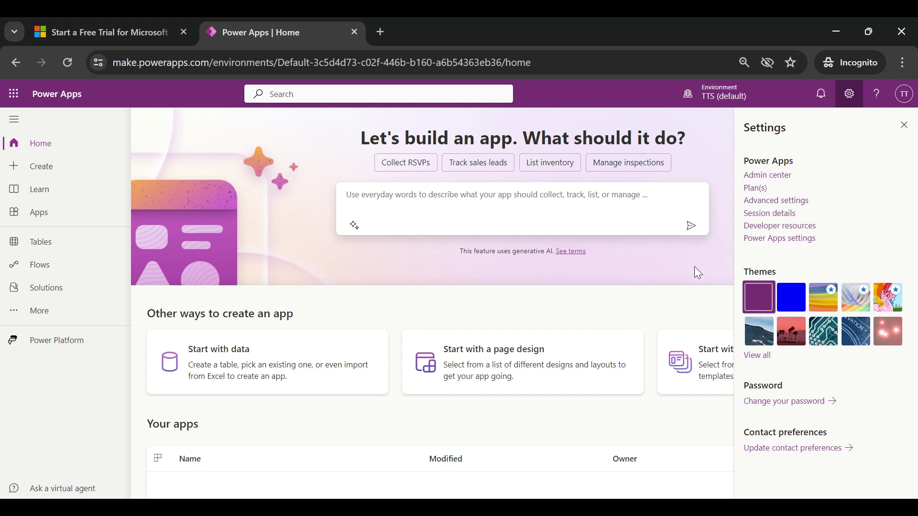
left_click(903, 125)
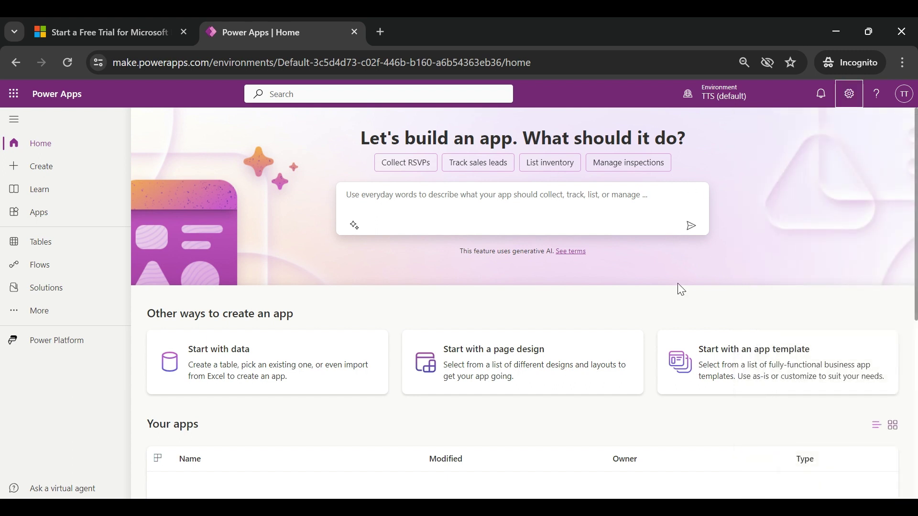